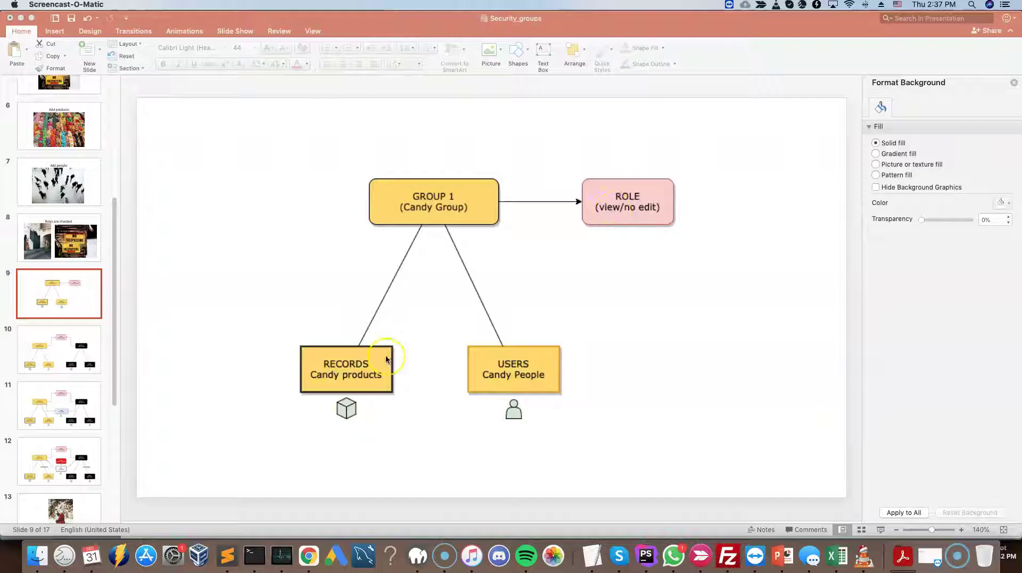
# Step: Show slide 10, the diagram linking the Candy and Salt groups to one view/no-edit role
pyautogui.click(41, 371)
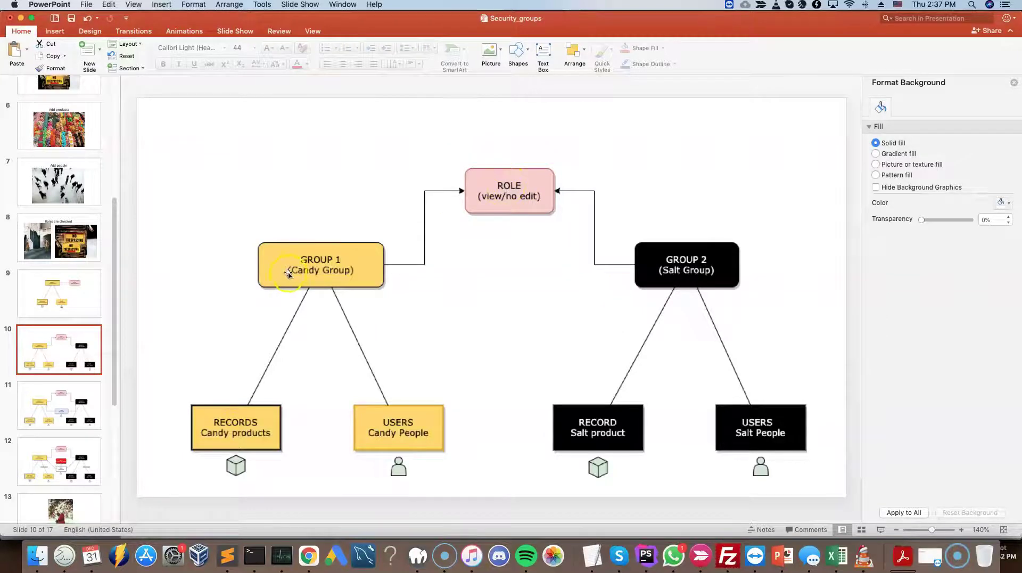
# Step: Go from the CRM's Admin page to the Security Suite Group Management list
pyautogui.click(309, 556)
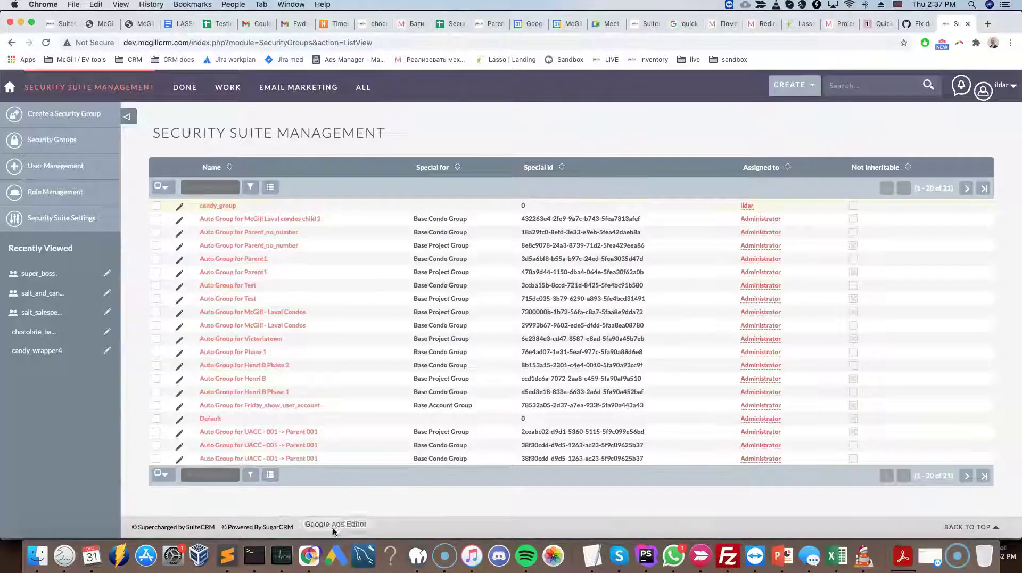
pyautogui.click(983, 91)
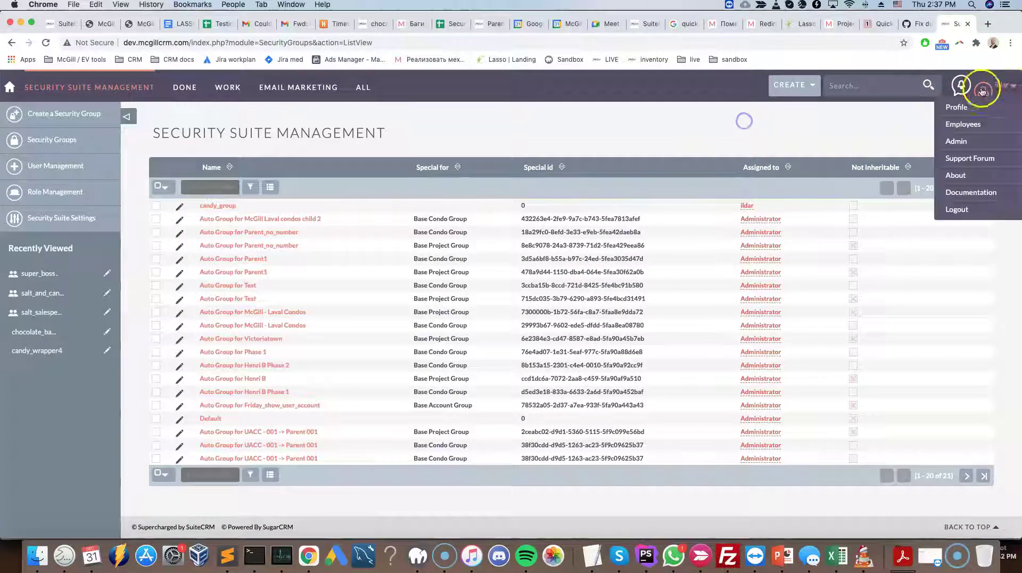
pyautogui.click(957, 141)
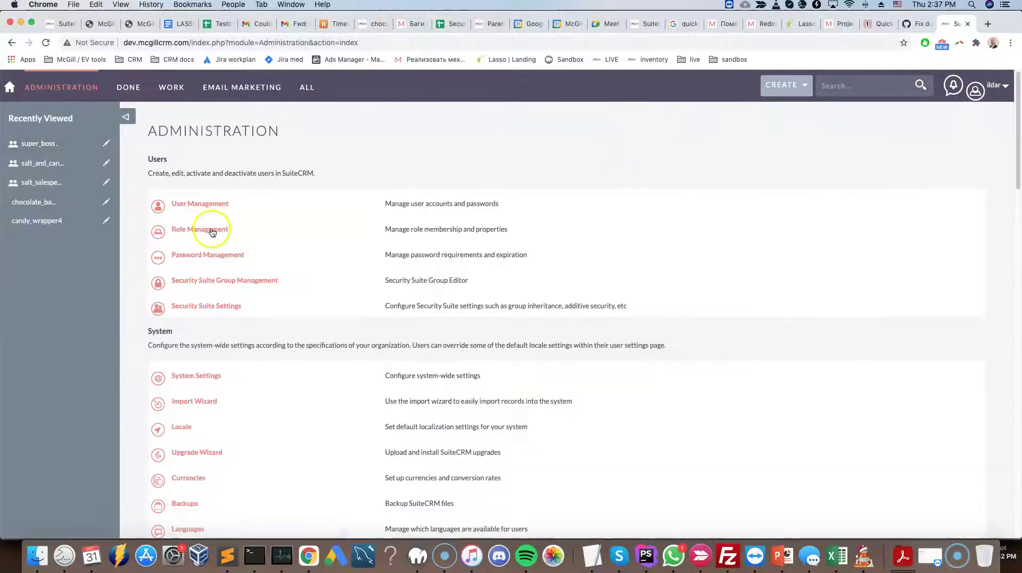
pyautogui.click(204, 210)
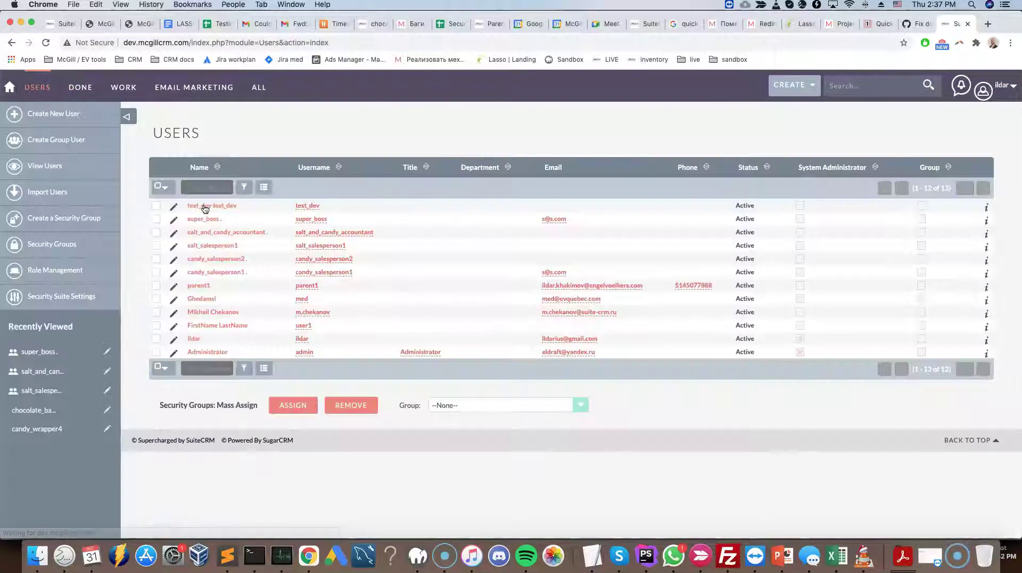
pyautogui.click(43, 270)
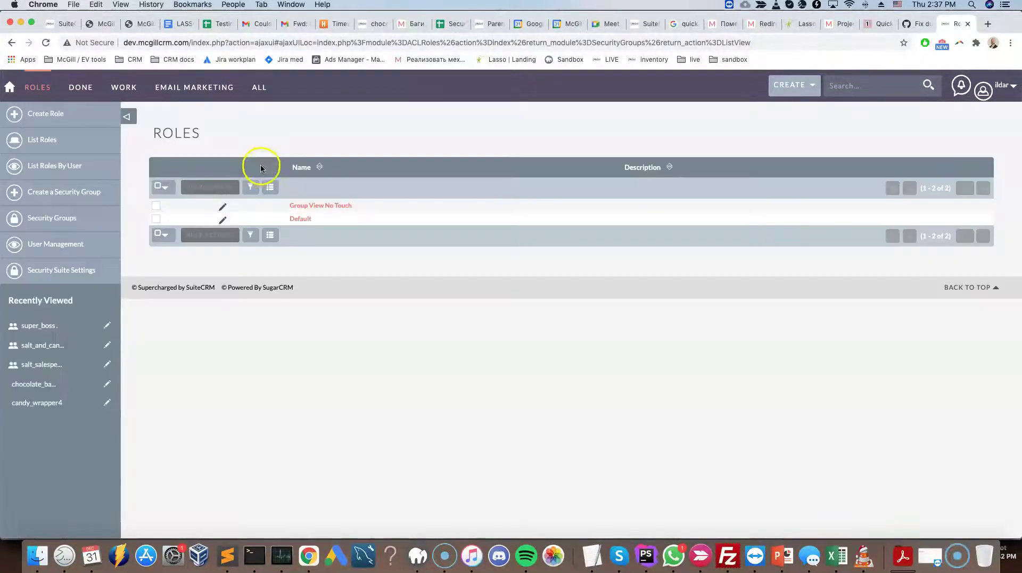
pyautogui.click(51, 120)
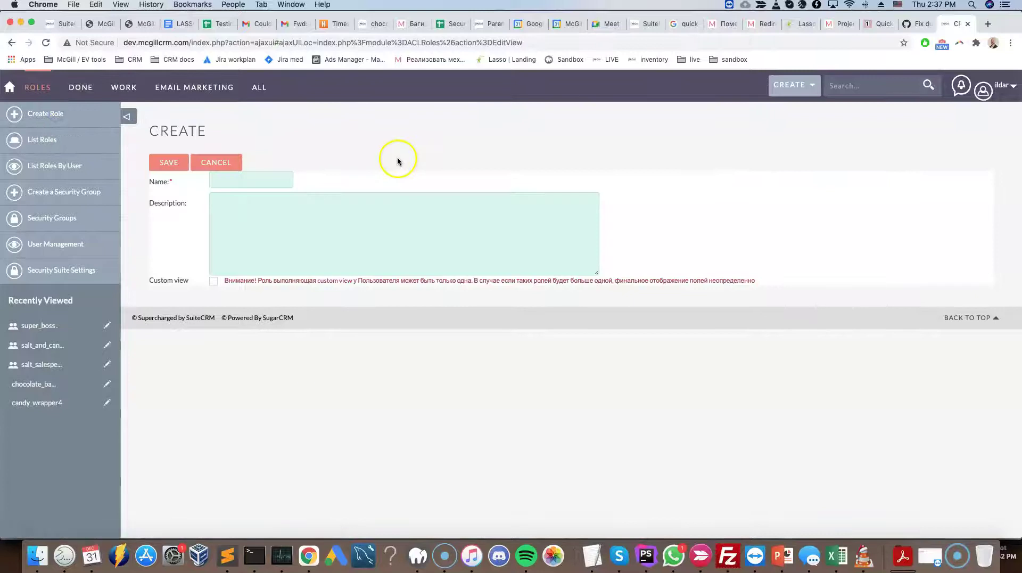
pyautogui.click(233, 166)
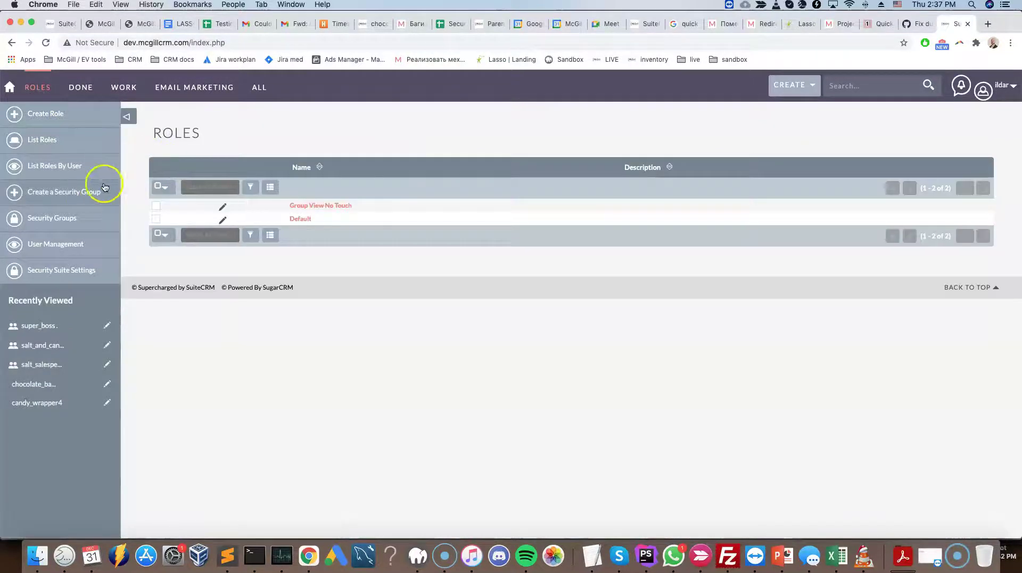
pyautogui.click(46, 221)
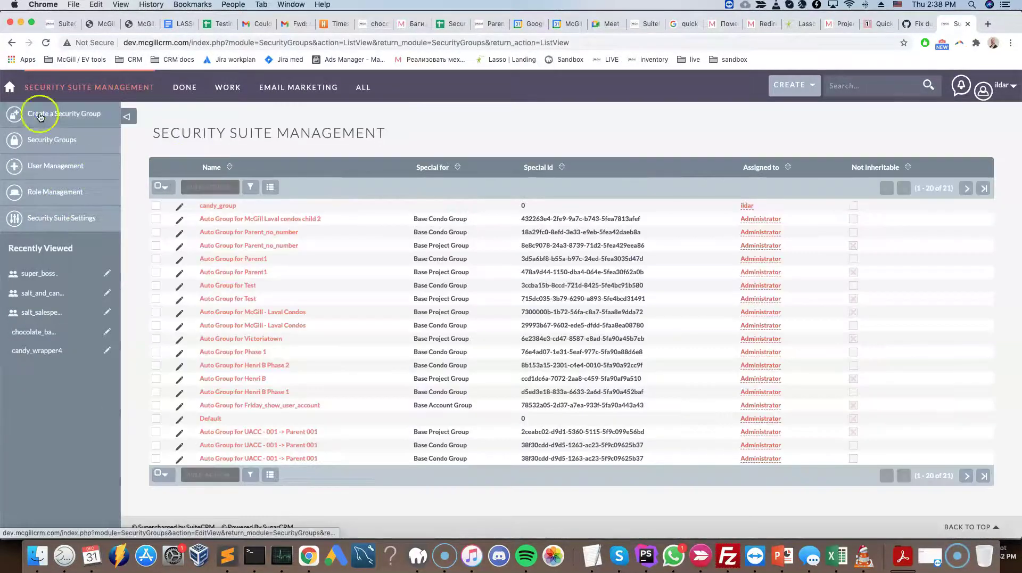
# Step: Create and save a new security group named salt_group
pyautogui.click(43, 114)
pyautogui.click(377, 226)
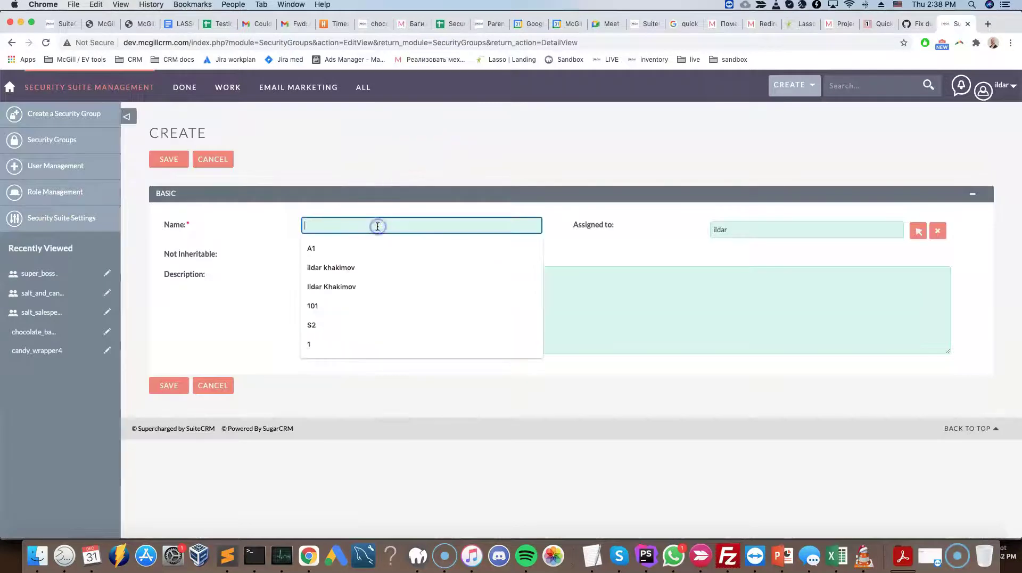
pyautogui.write('salt_group')
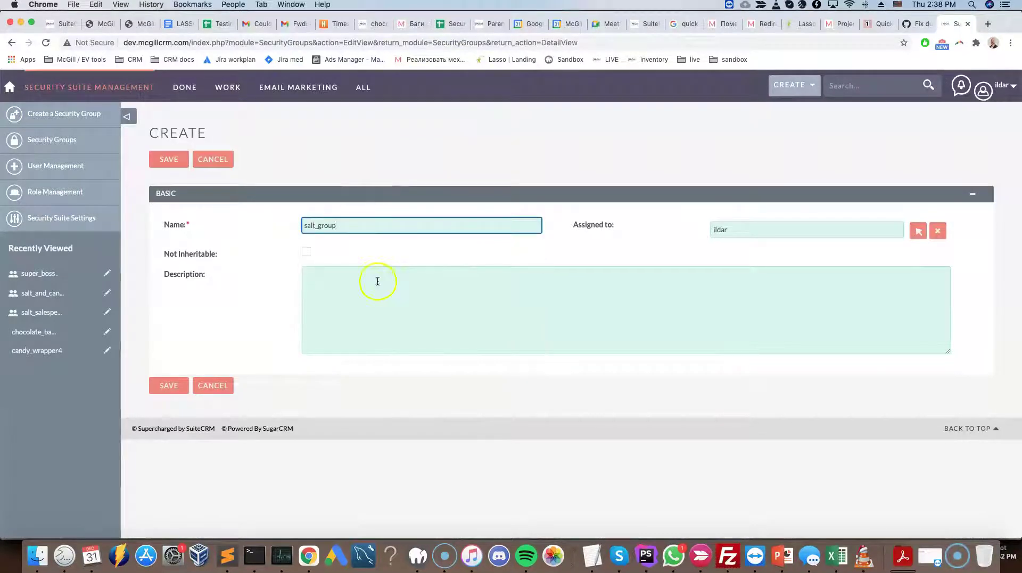
pyautogui.click(168, 386)
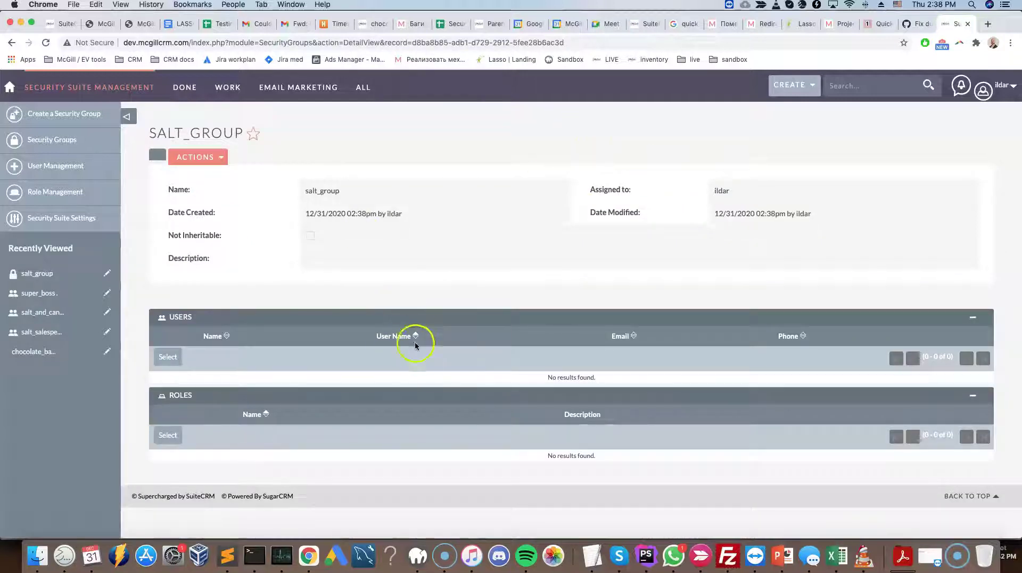
# Step: Link the Group View No Touch role to salt_group
pyautogui.click(168, 435)
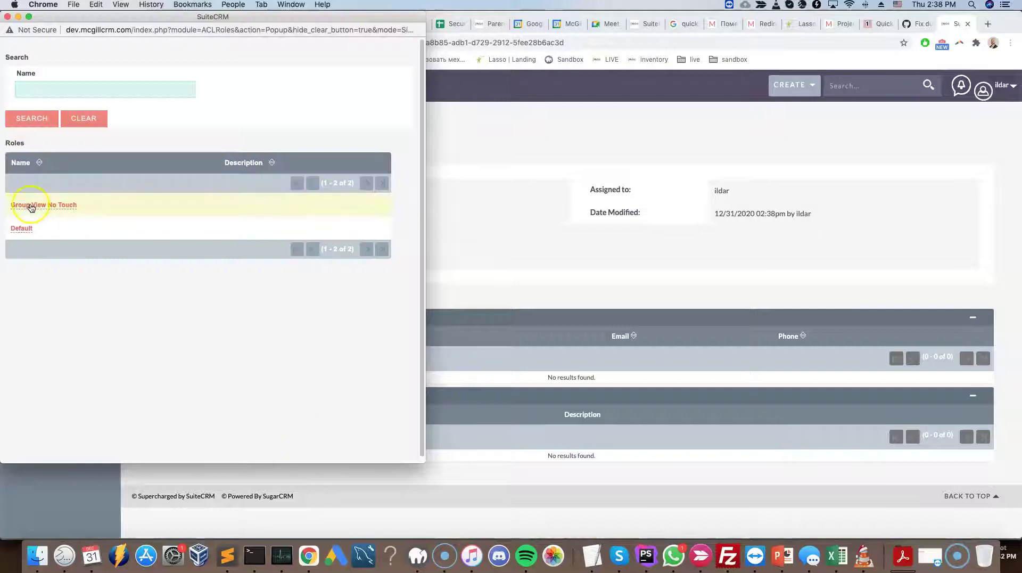
pyautogui.click(35, 207)
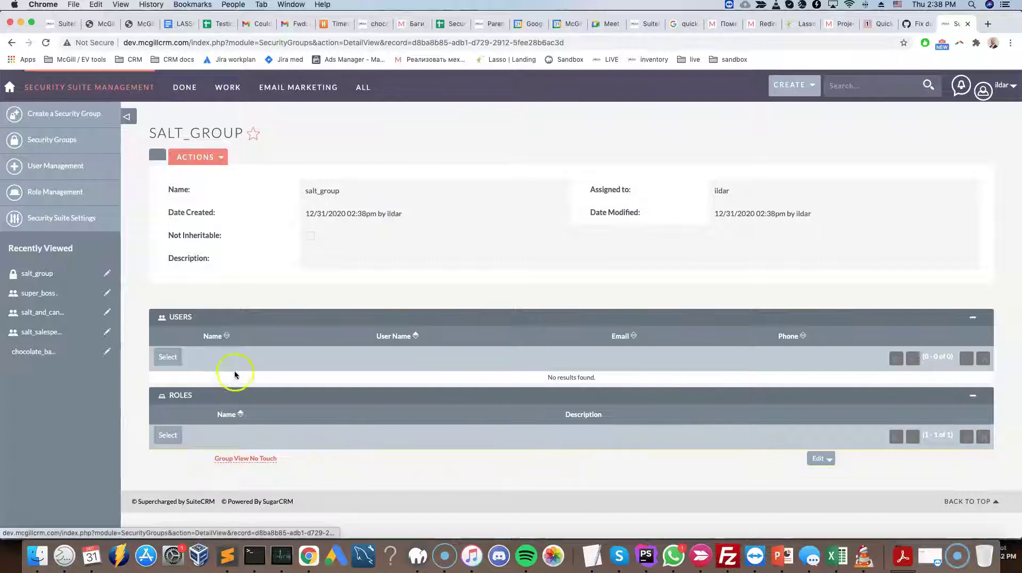
pyautogui.press('super+Tab')
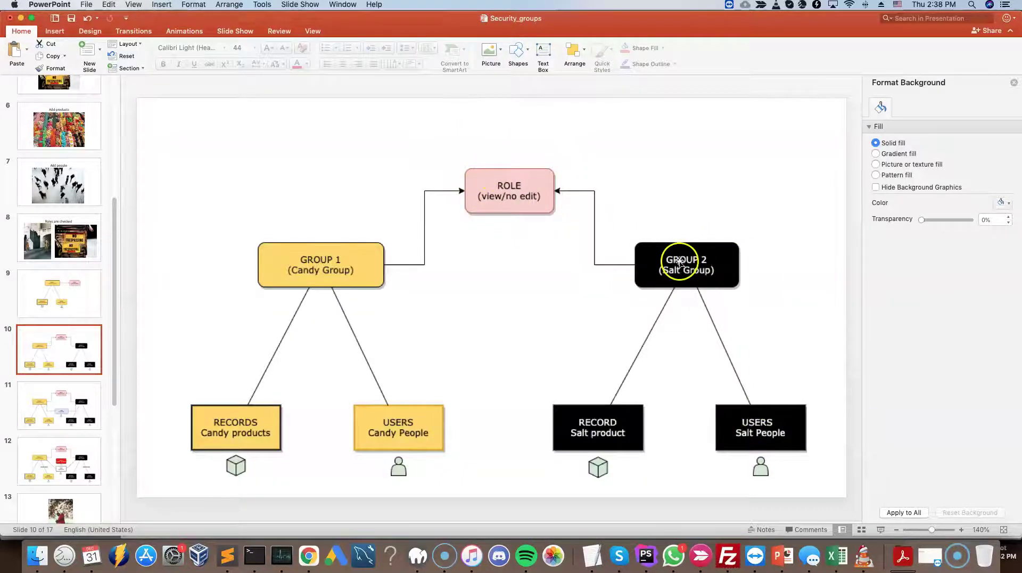
pyautogui.press('super+Tab')
# Step: Add salt_salesperson1 as a member of salt_group
pyautogui.click(166, 361)
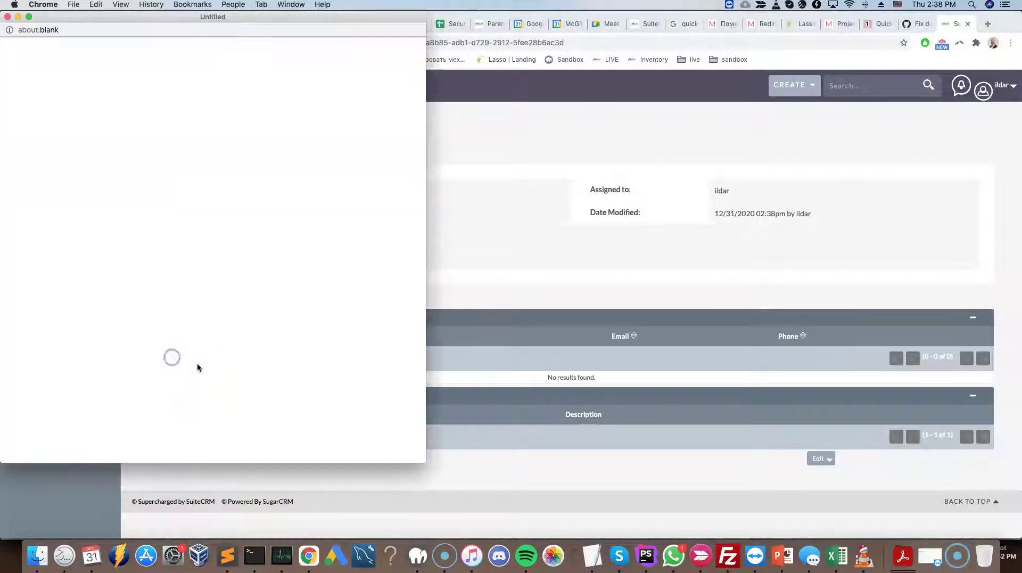
pyautogui.scroll(-6, 123, 390)
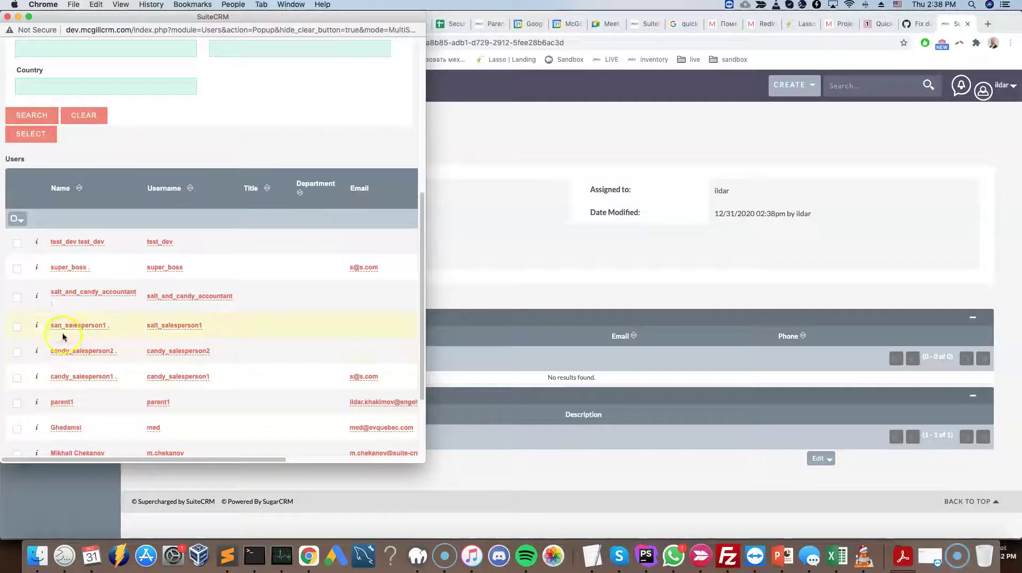
pyautogui.click(74, 326)
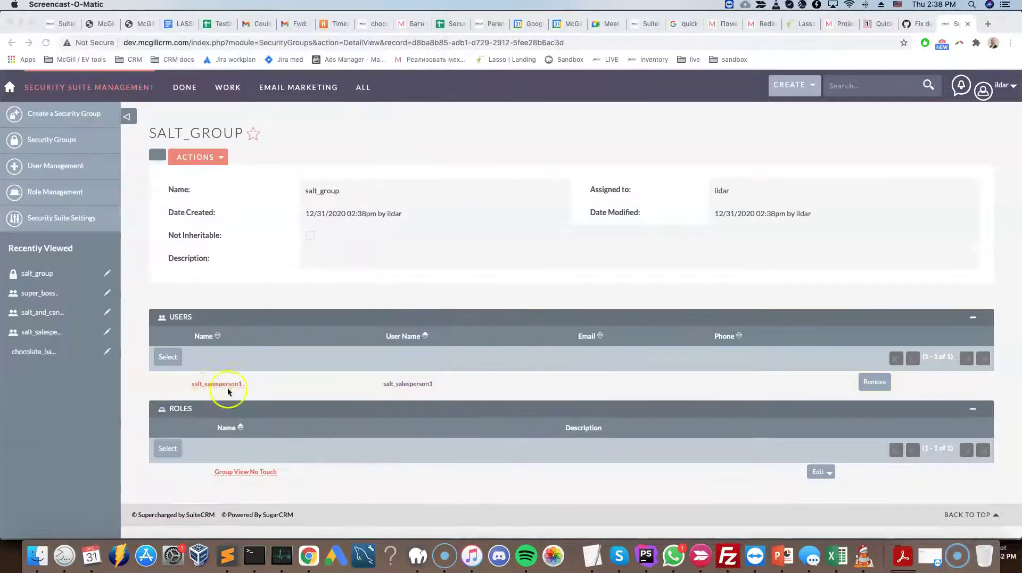
# Step: Open block_of_salt from ALL > Inventory and set its Security Group to salt_group
pyautogui.click(364, 85)
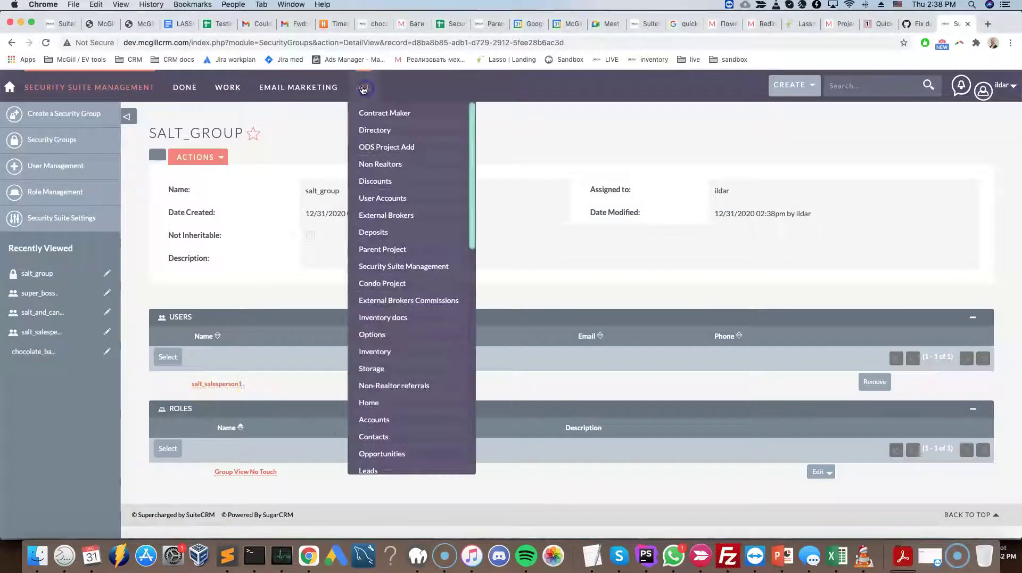
pyautogui.click(379, 351)
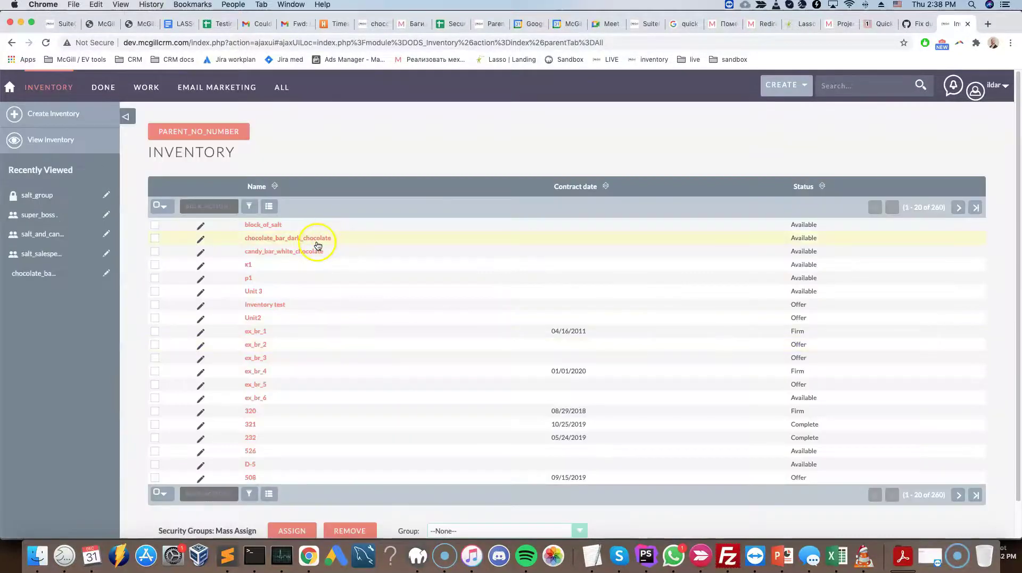
pyautogui.click(259, 226)
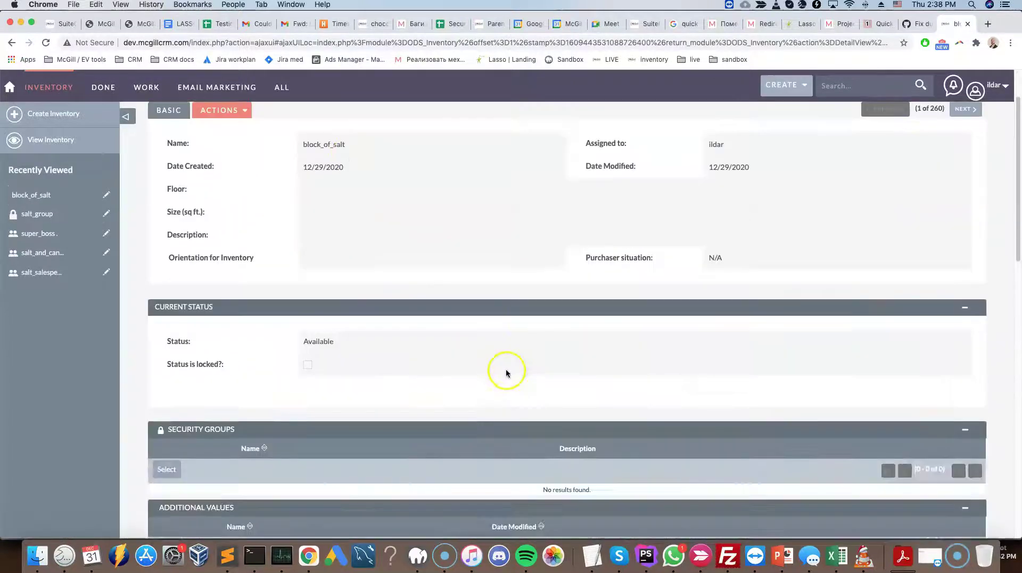
pyautogui.scroll(-3, 520, 341)
pyautogui.scroll(-3, 490, 372)
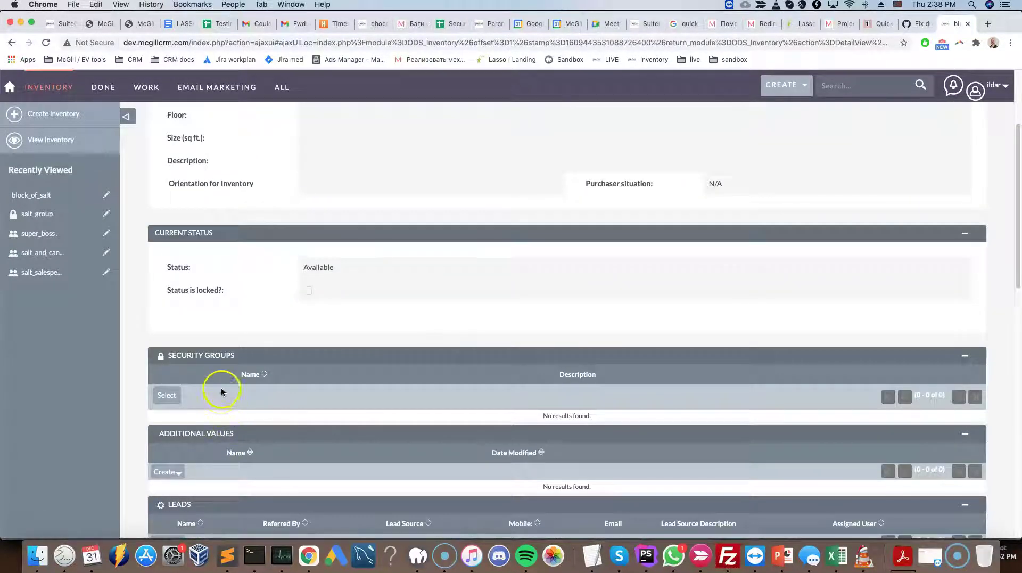
pyautogui.click(167, 395)
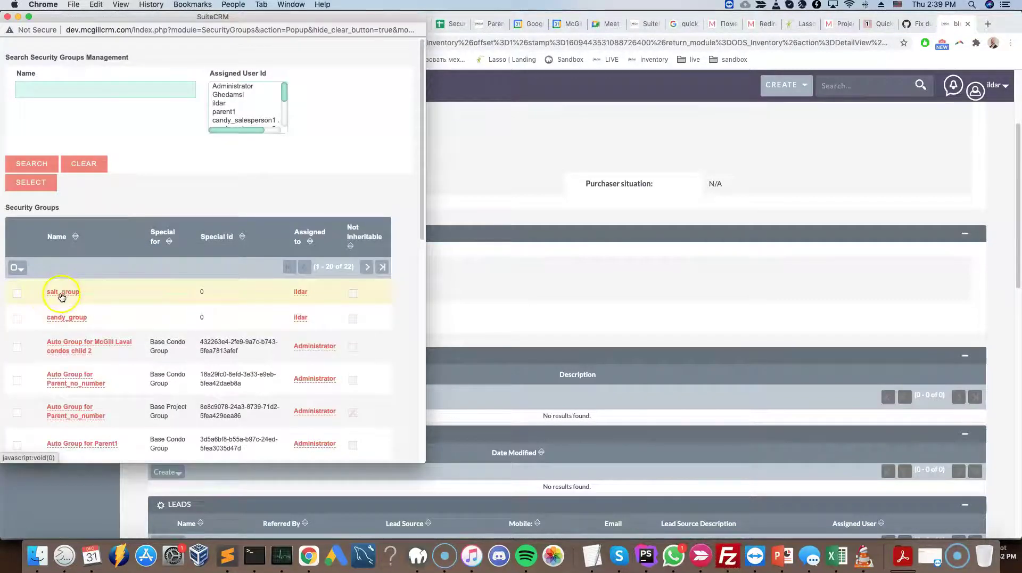
pyautogui.click(58, 293)
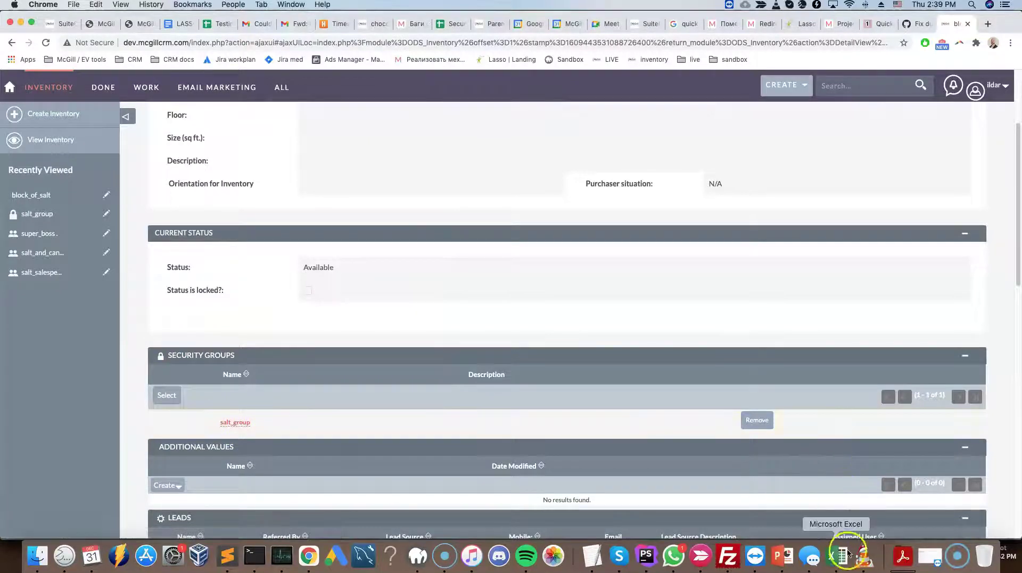
pyautogui.click(786, 558)
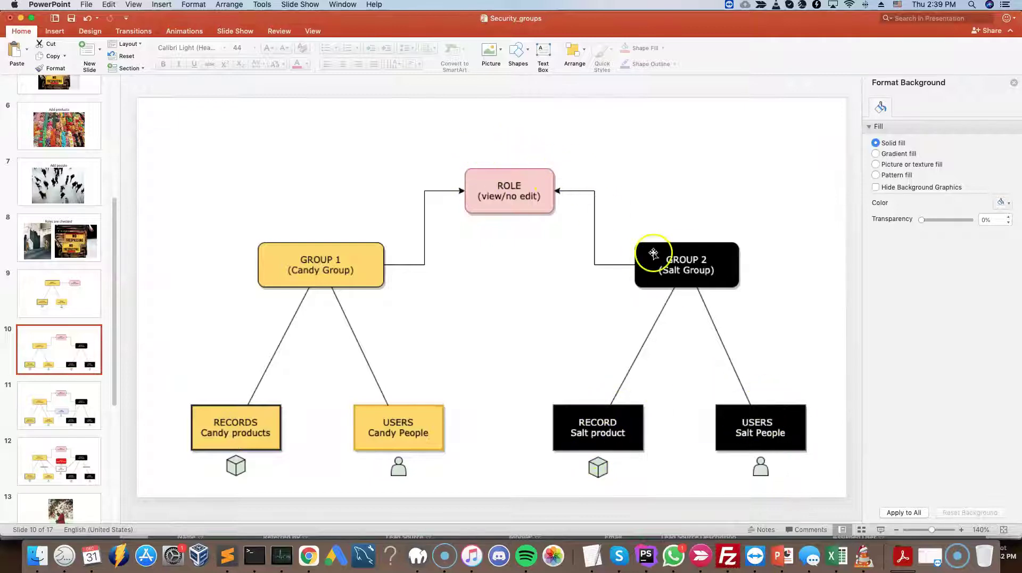
pyautogui.press('super+Tab')
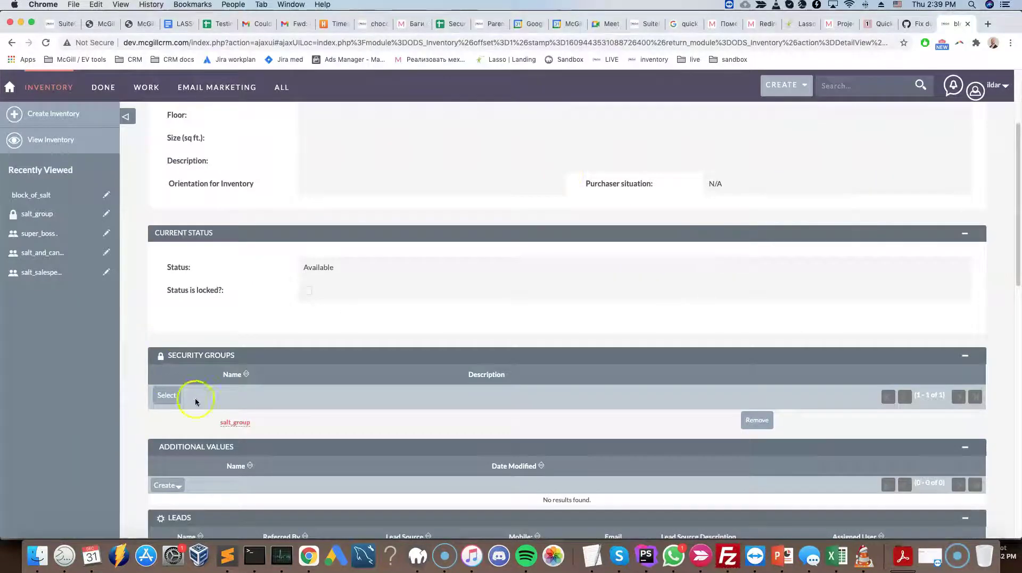
pyautogui.scroll(5, 229, 397)
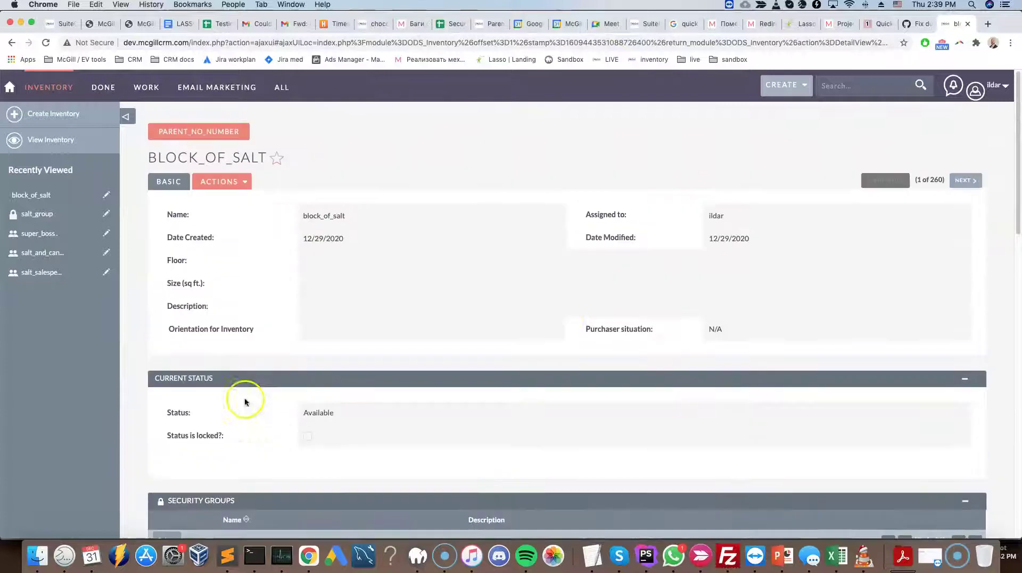
# Step: Log in as the salt salesperson from their user record
pyautogui.click(43, 271)
pyautogui.doubleClick(334, 191)
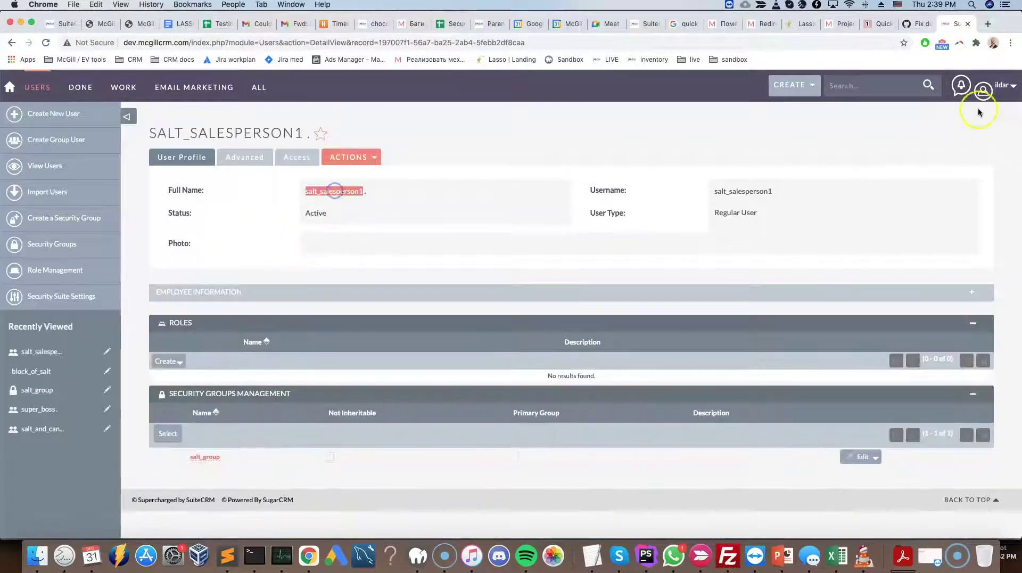
pyautogui.click(983, 92)
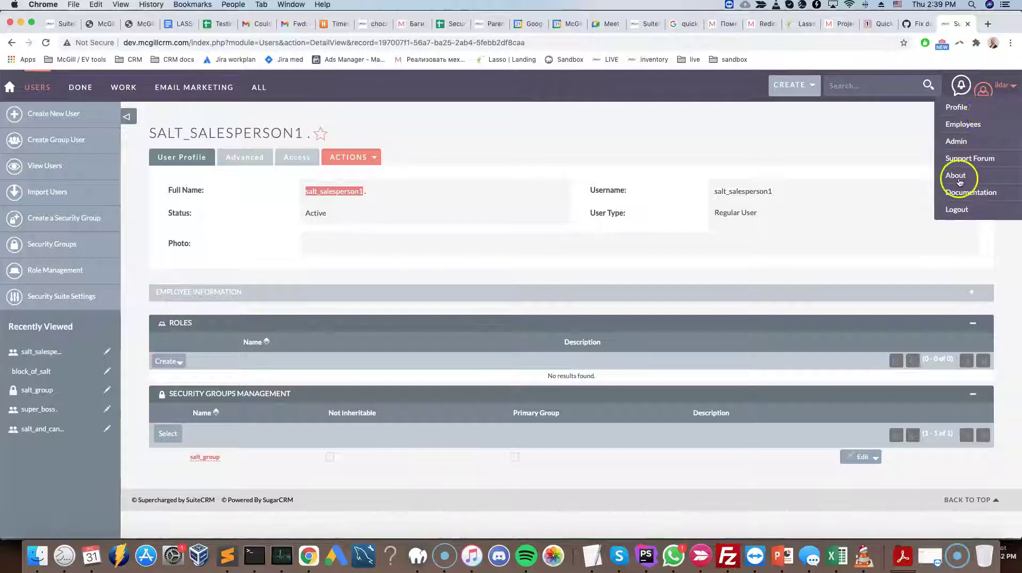
pyautogui.click(954, 200)
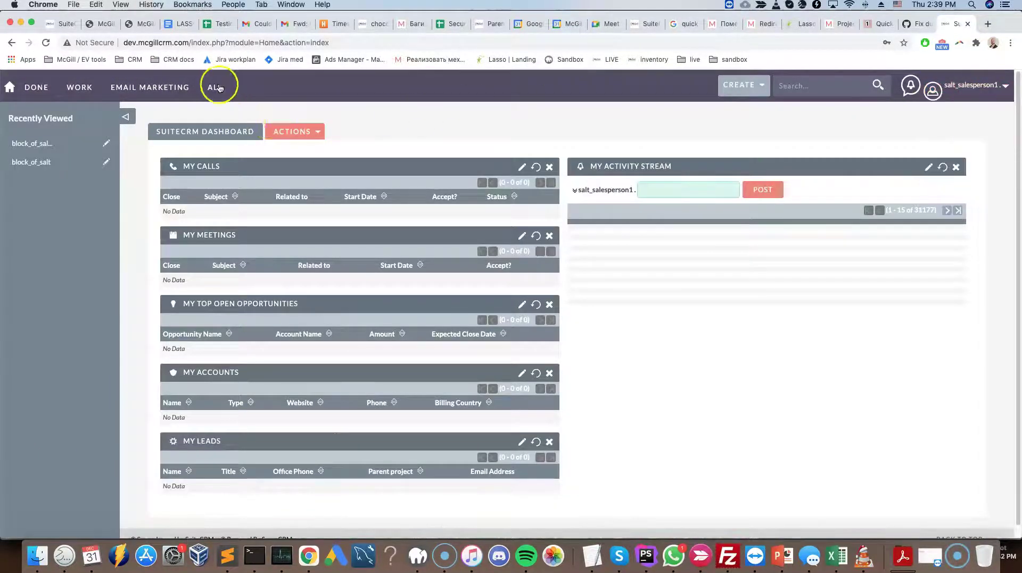
# Step: Open the Inventory list, which shows only block_of_salt, and compare it with the diagram
pyautogui.moveTo(218, 88)
pyautogui.click(224, 351)
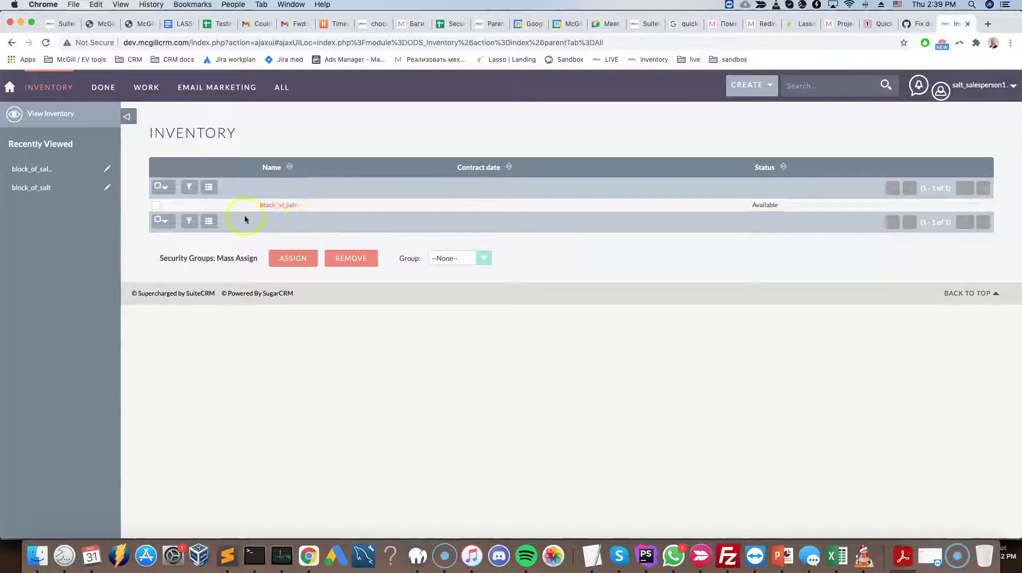
pyautogui.press('super+Tab')
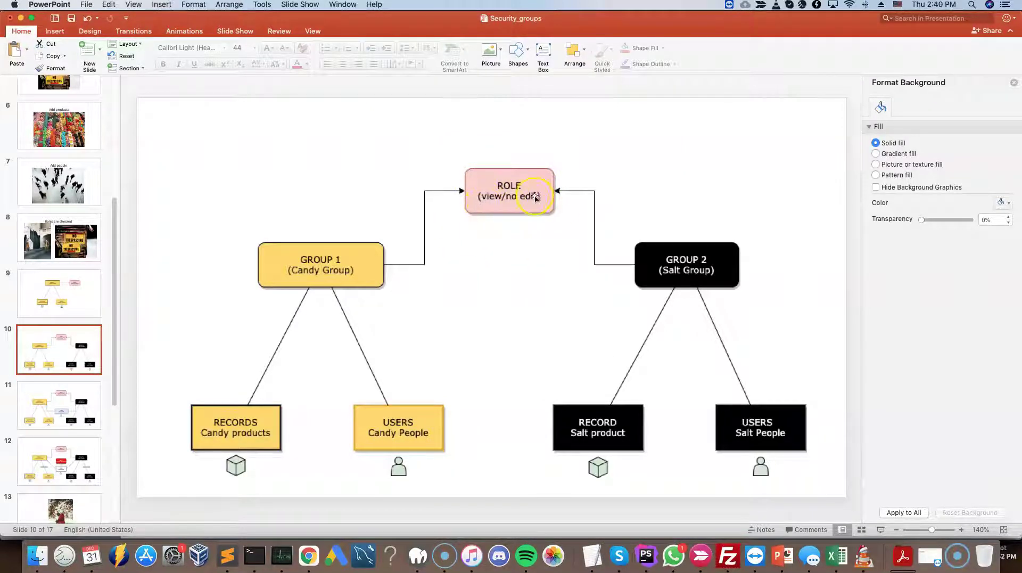
pyautogui.press('super+Tab')
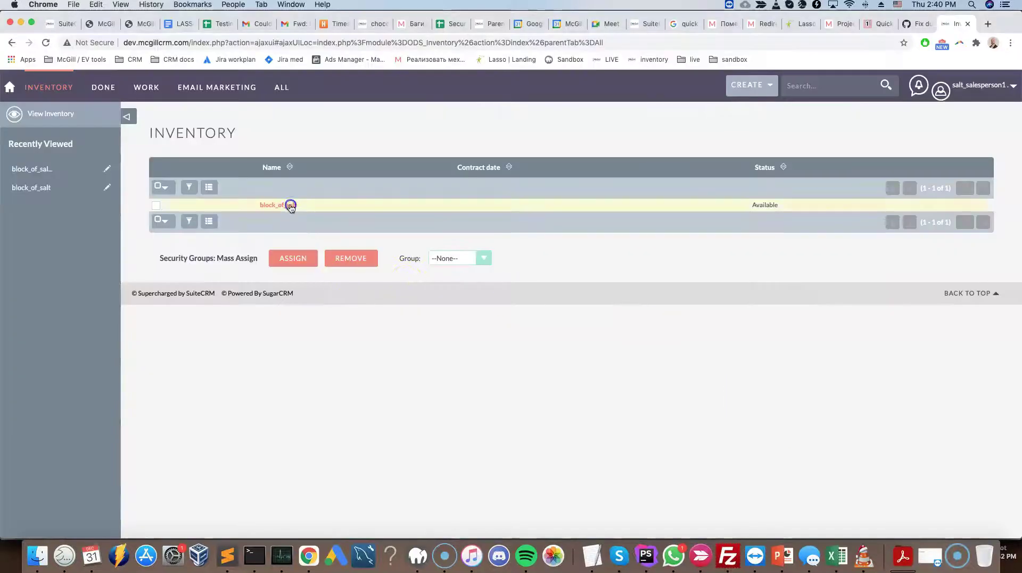
# Step: Review the block_of_salt detail view as the salesperson, then return to the presentation
pyautogui.click(291, 206)
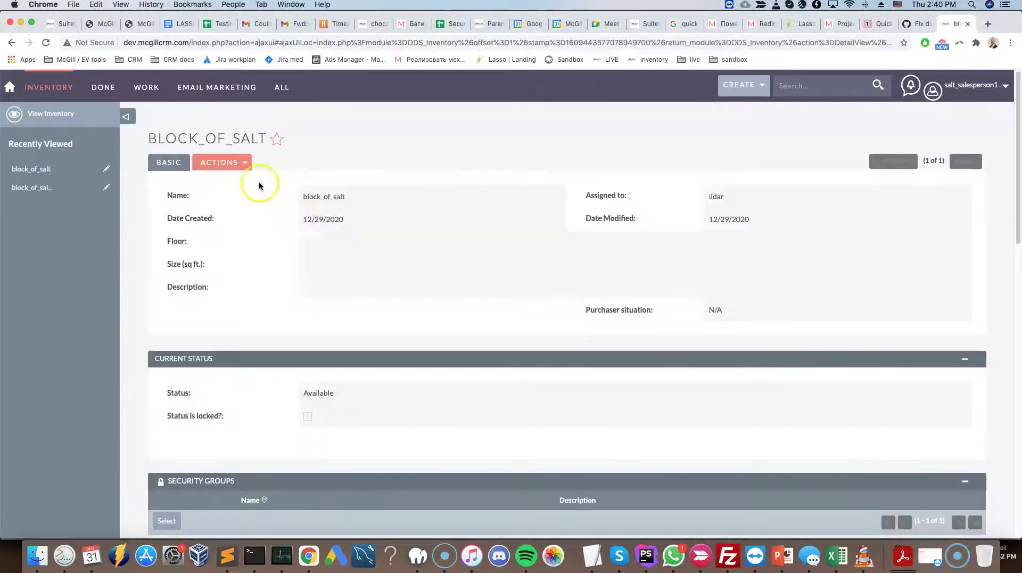
pyautogui.click(245, 157)
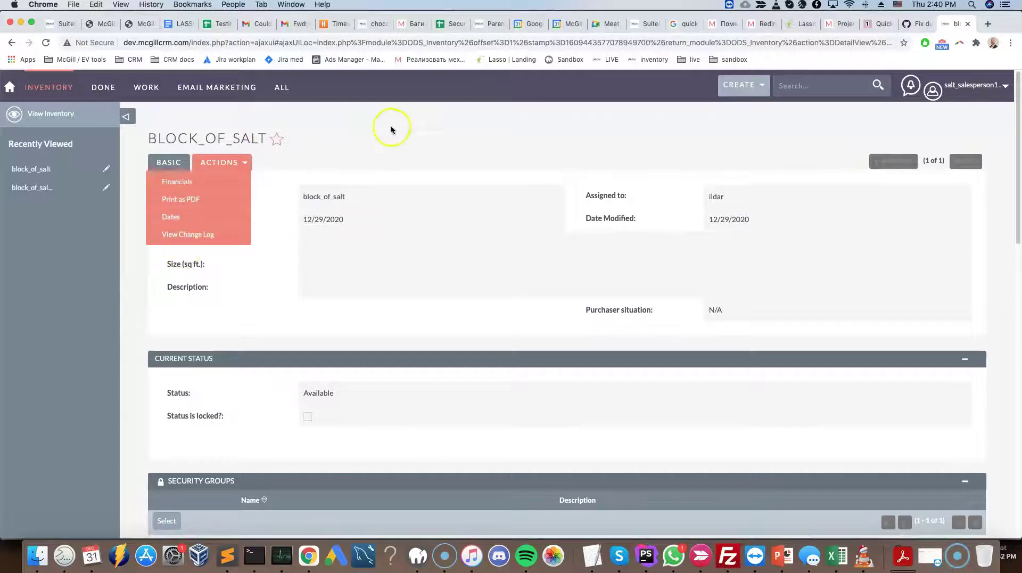
pyautogui.click(394, 146)
pyautogui.scroll(-5, 459, 251)
pyautogui.scroll(5, 516, 344)
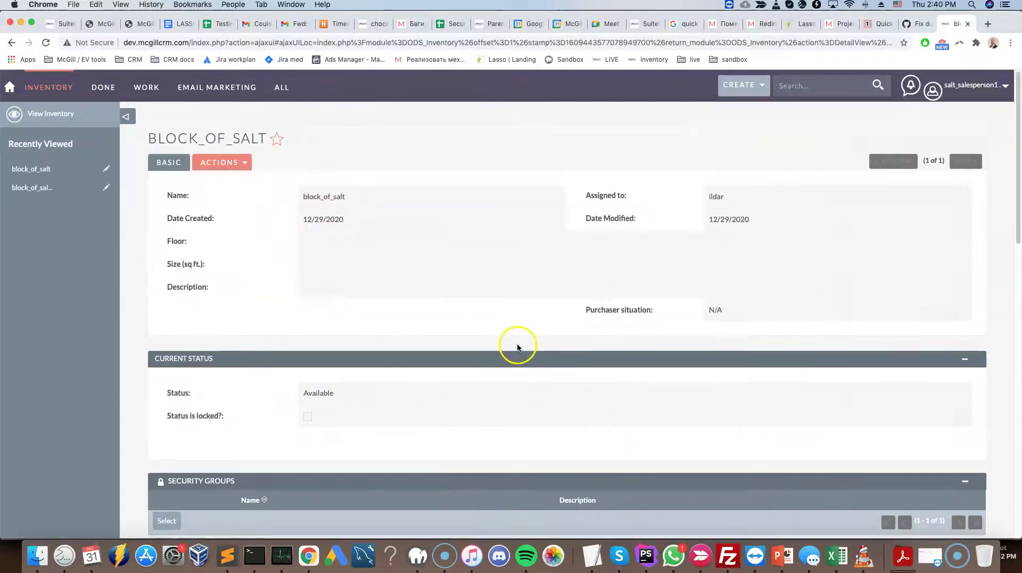
pyautogui.press('super+Tab')
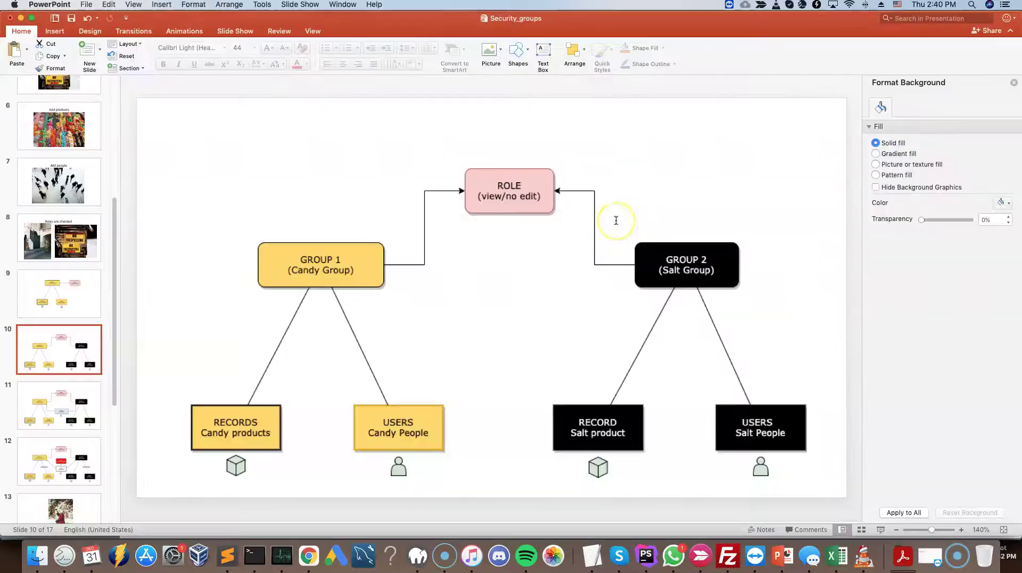
# Step: Advance to slide 11, where a shared Candy/Salt user box links to both groups
pyautogui.press('Down')
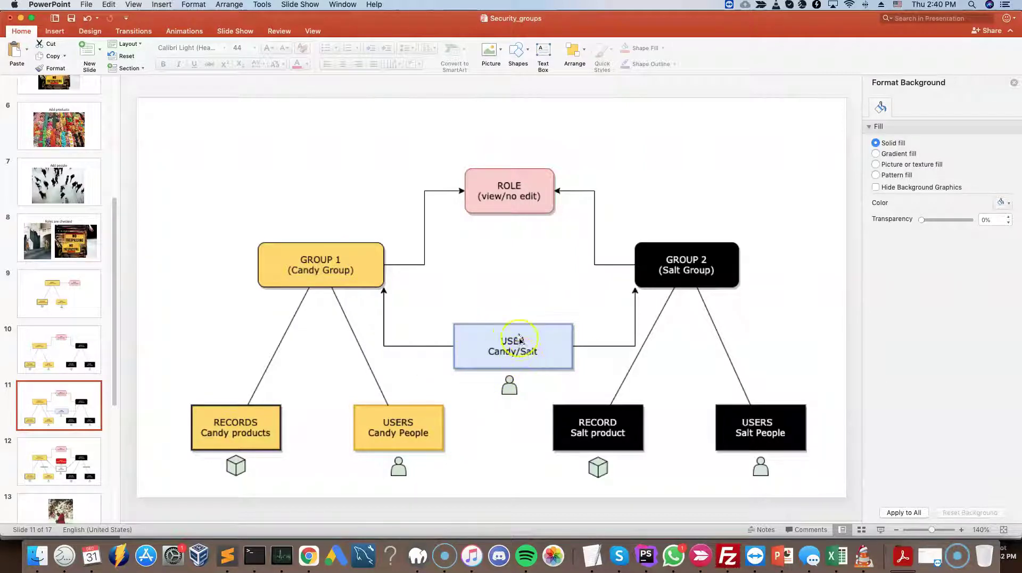
# Step: Log out of the salt salesperson's account and open Admin user management
pyautogui.press('super+Tab')
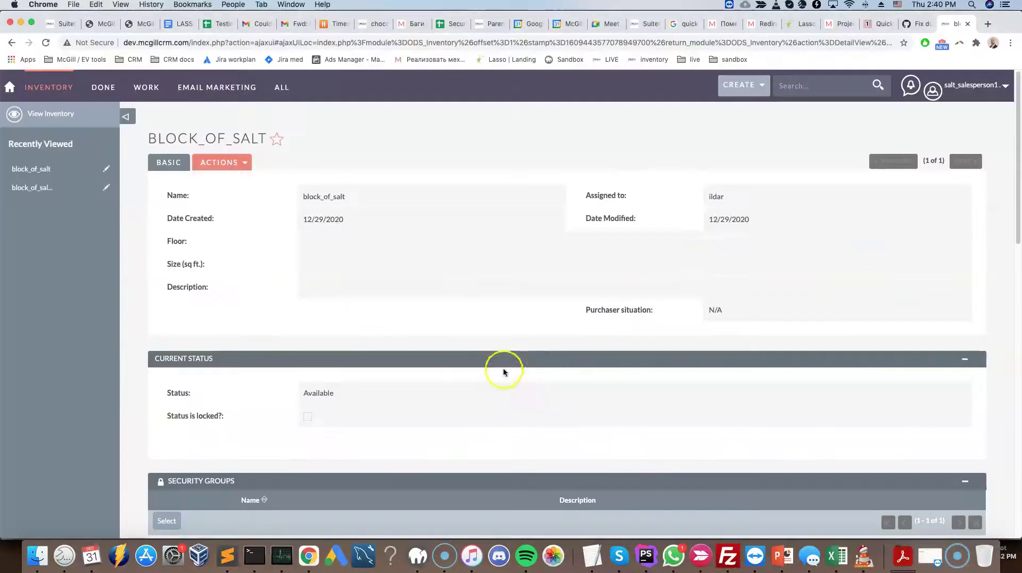
pyautogui.click(938, 88)
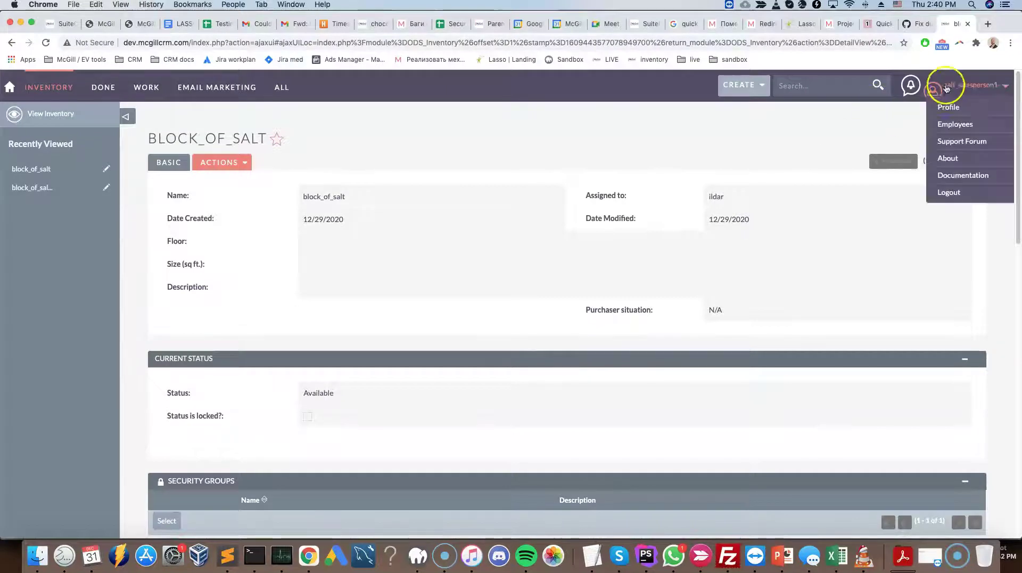
pyautogui.click(950, 193)
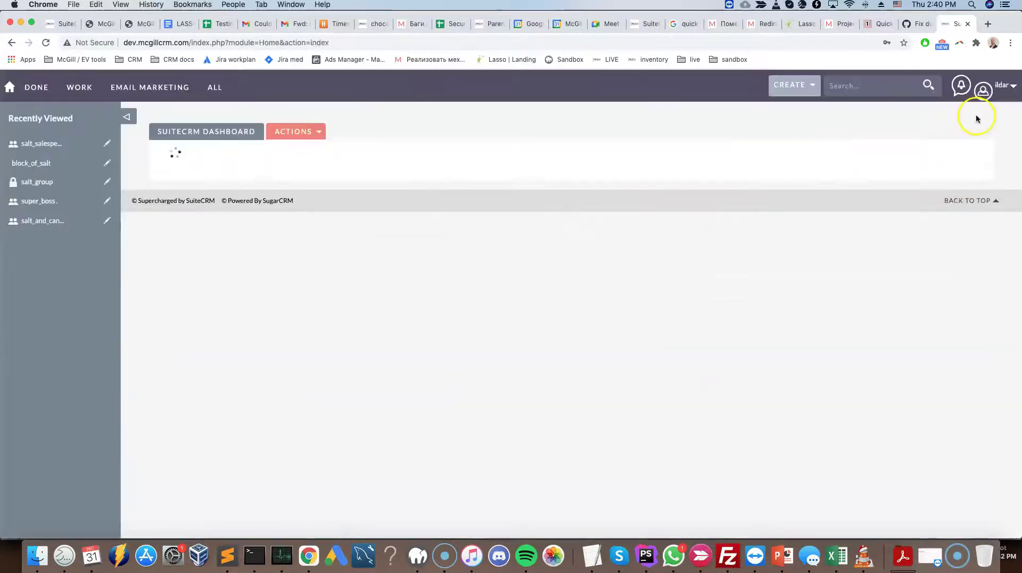
pyautogui.click(983, 92)
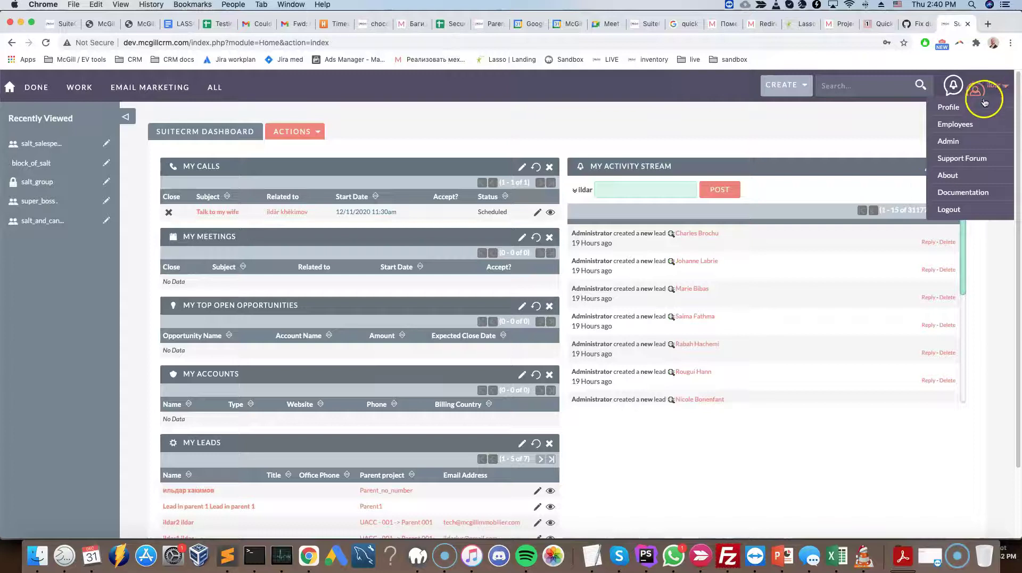
pyautogui.click(953, 141)
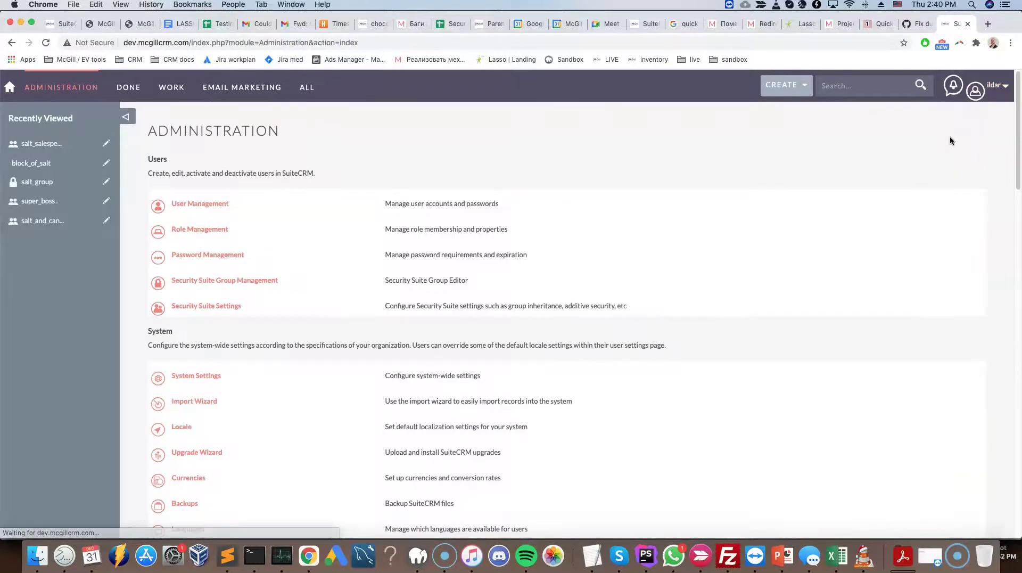
pyautogui.click(195, 204)
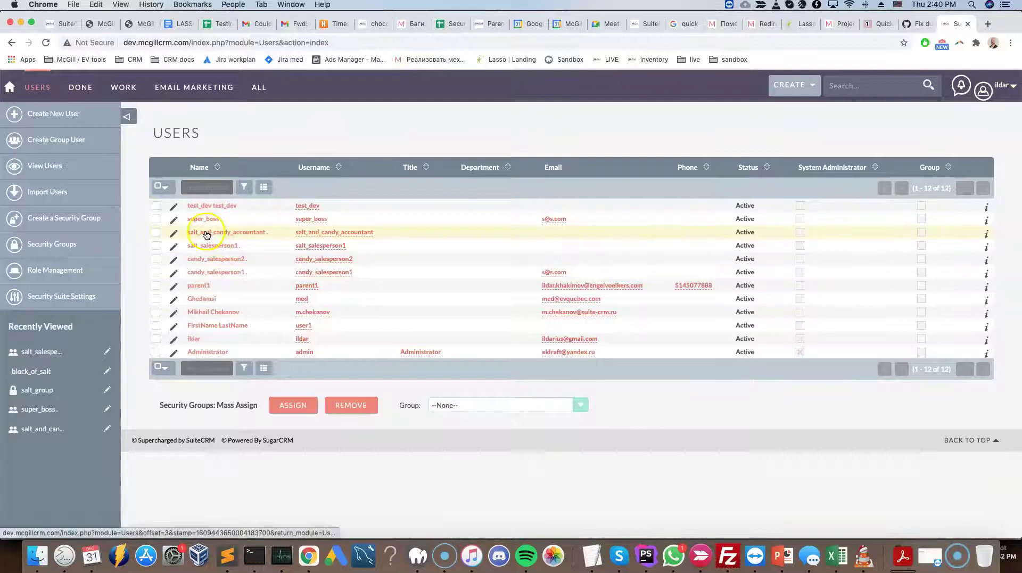
# Step: Add the salt_and_candy_accountant user to candy_group and salt_group
pyautogui.click(207, 233)
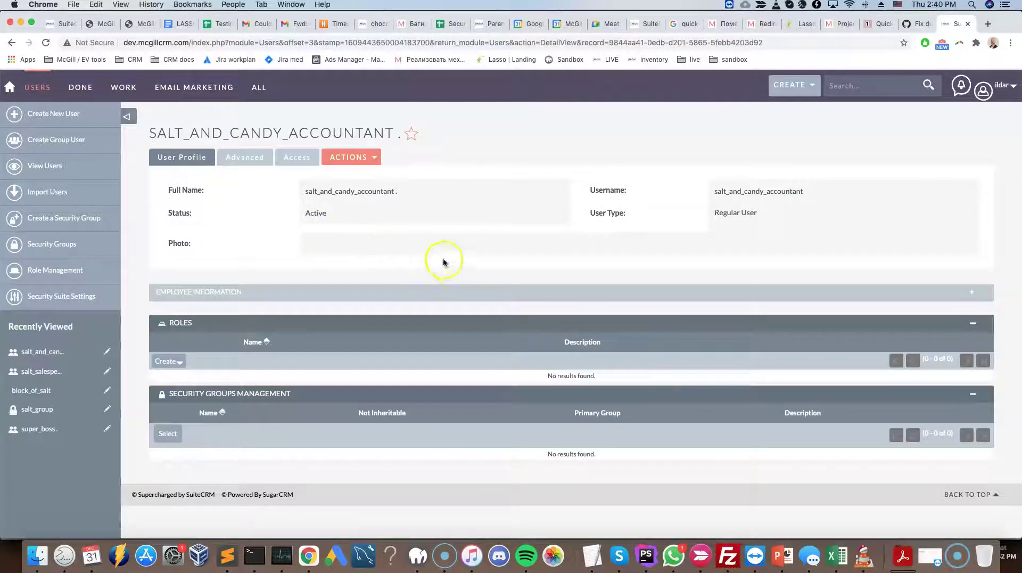
pyautogui.click(165, 434)
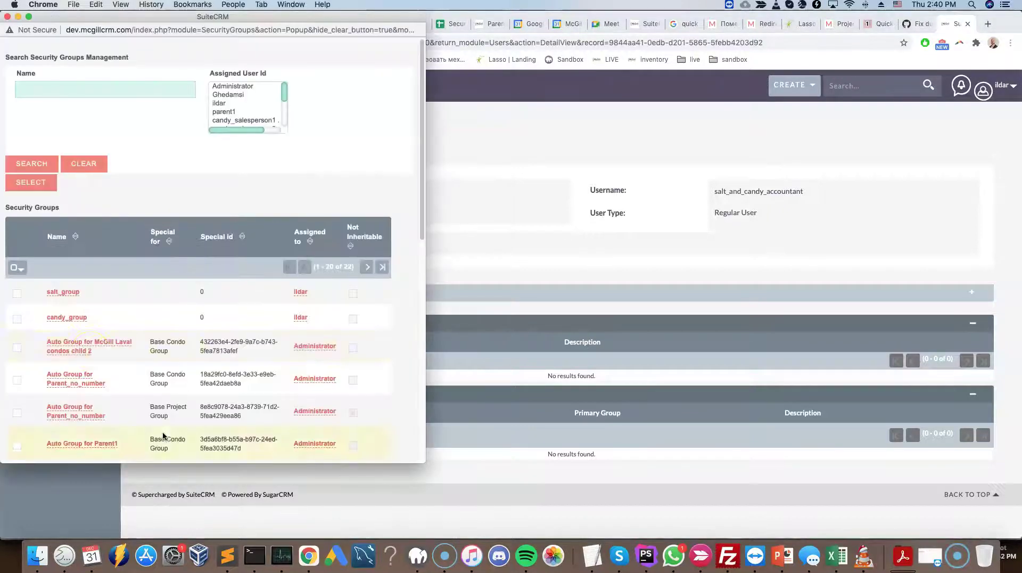
pyautogui.click(17, 319)
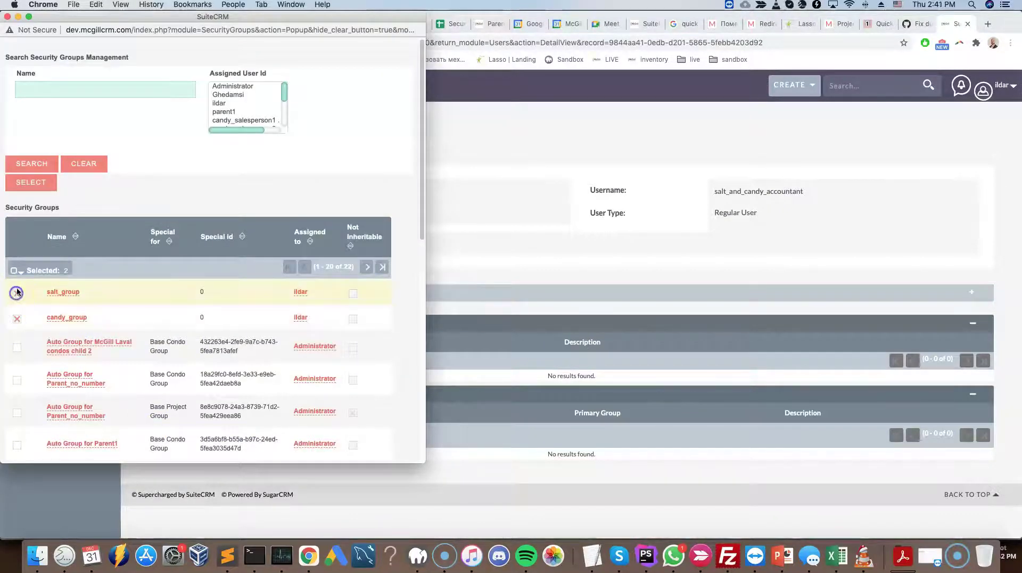
pyautogui.click(32, 183)
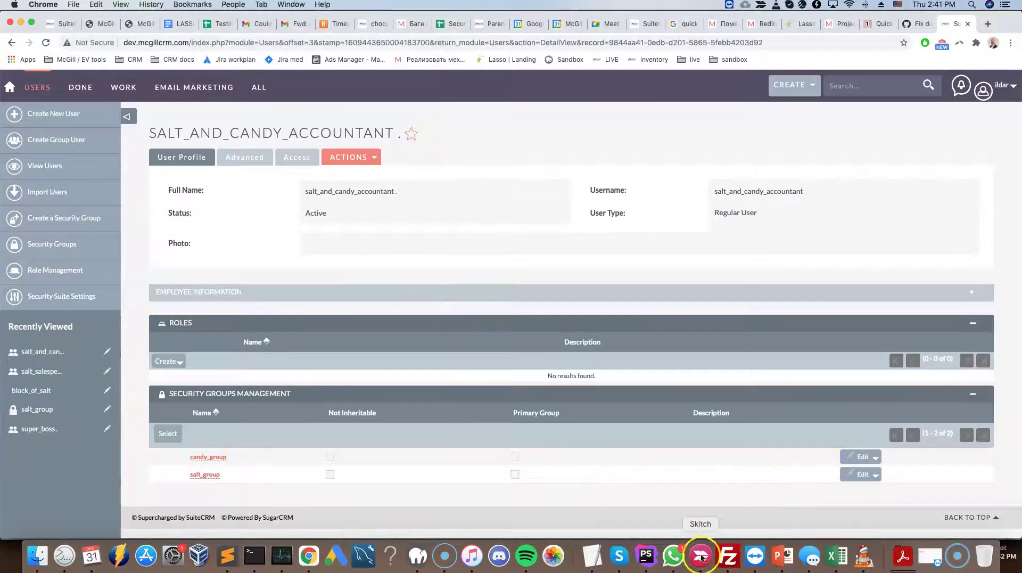
pyautogui.click(783, 556)
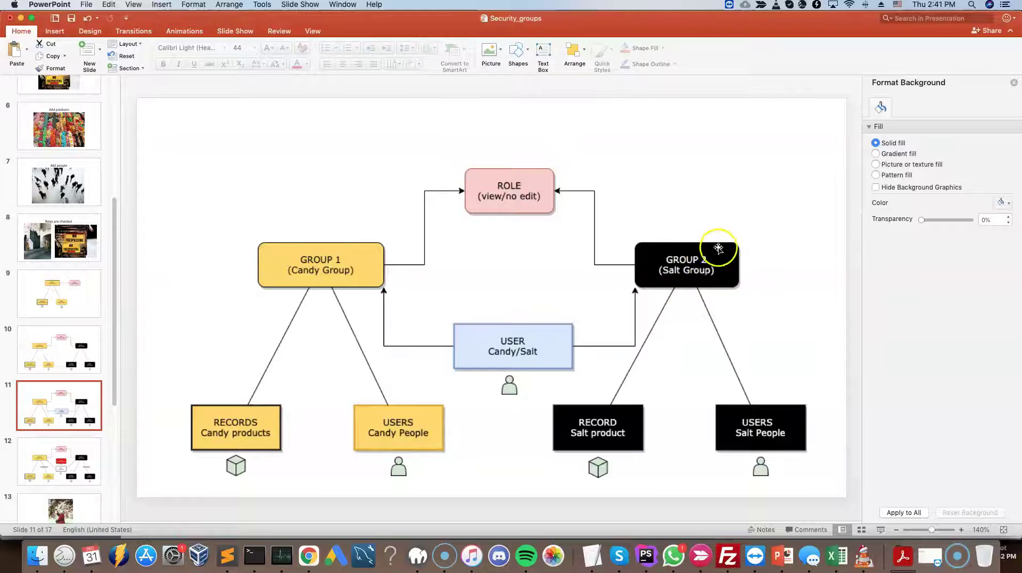
# Step: Log in as the salt_and_candy_accountant from their user record
pyautogui.press('super+Tab')
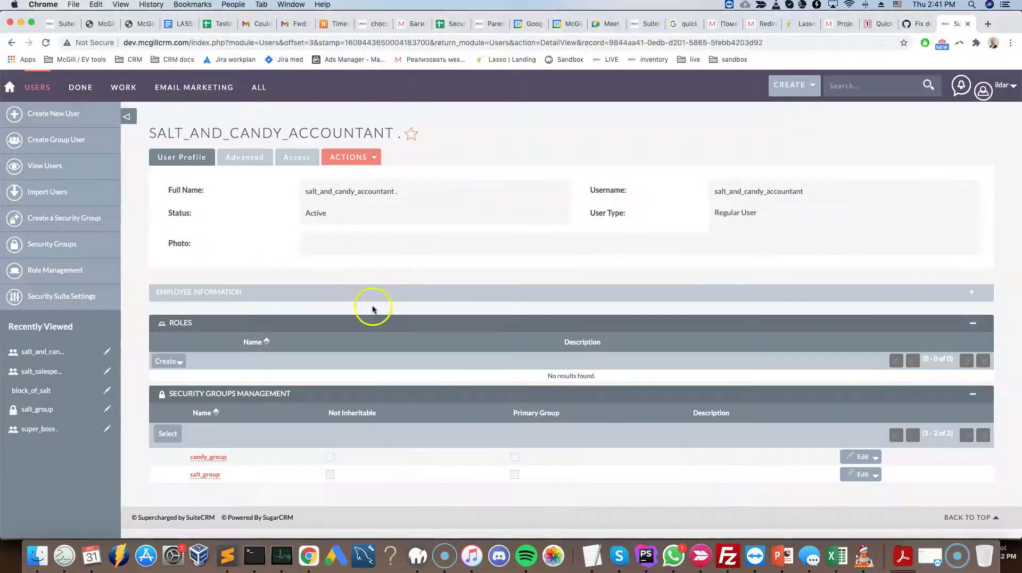
pyautogui.doubleClick(339, 188)
pyautogui.click(984, 86)
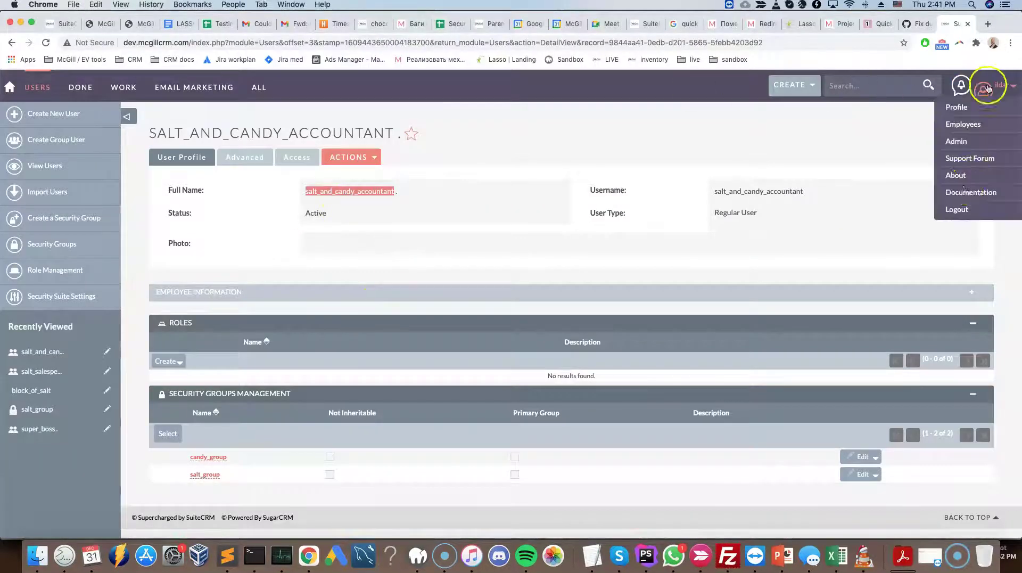
pyautogui.click(961, 213)
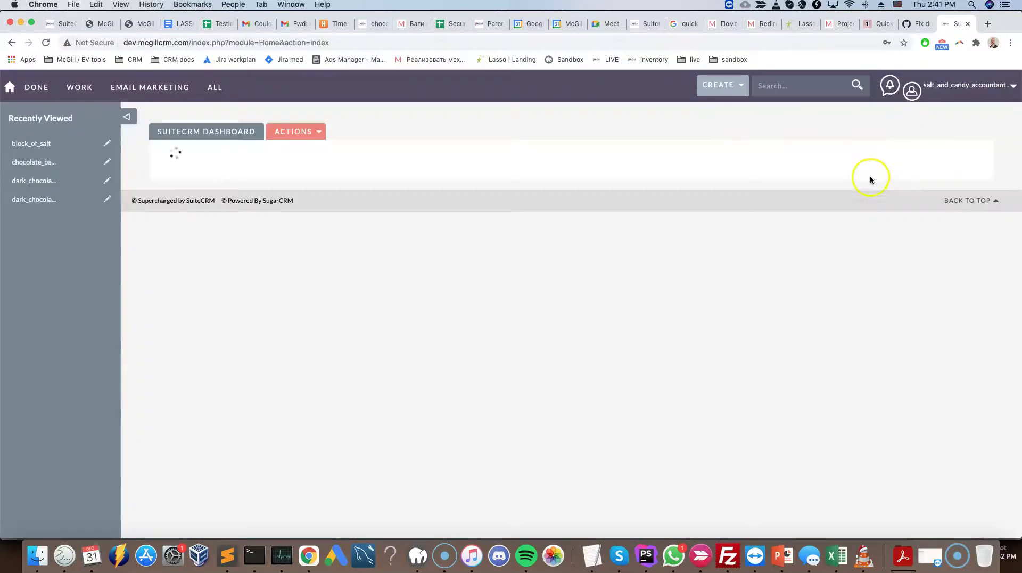
# Step: Open Inventory showing block_of_salt, chocolate_bar_dark_chocolate and candy_bar_white_chocolate
pyautogui.click(940, 87)
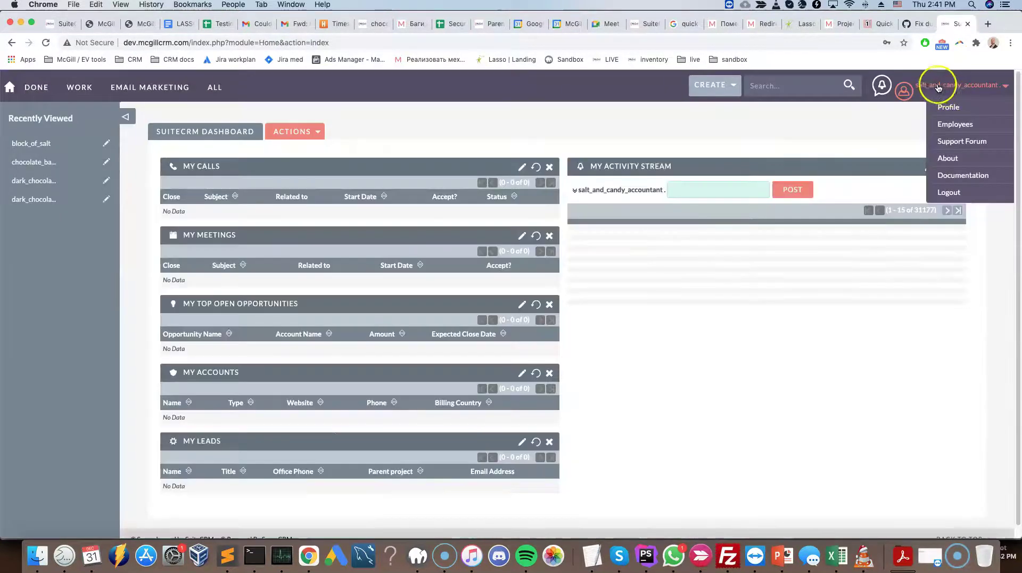
pyautogui.moveTo(203, 91)
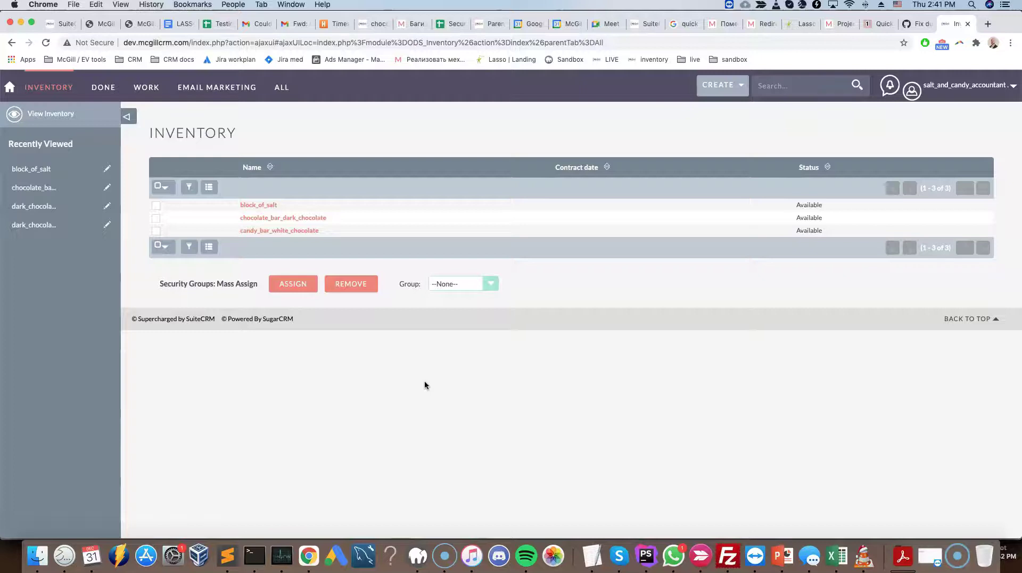
pyautogui.click(456, 367)
pyautogui.click(462, 368)
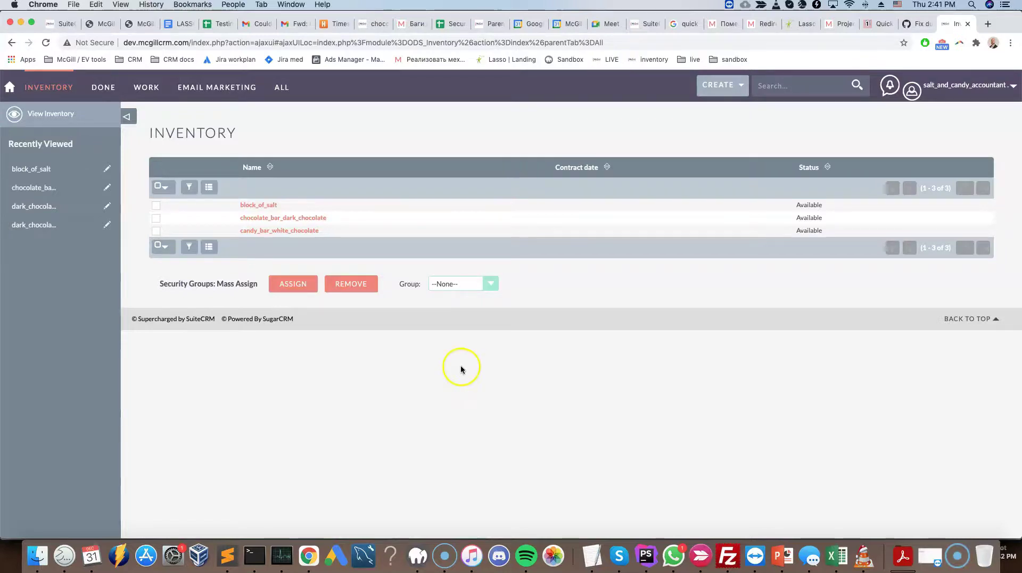